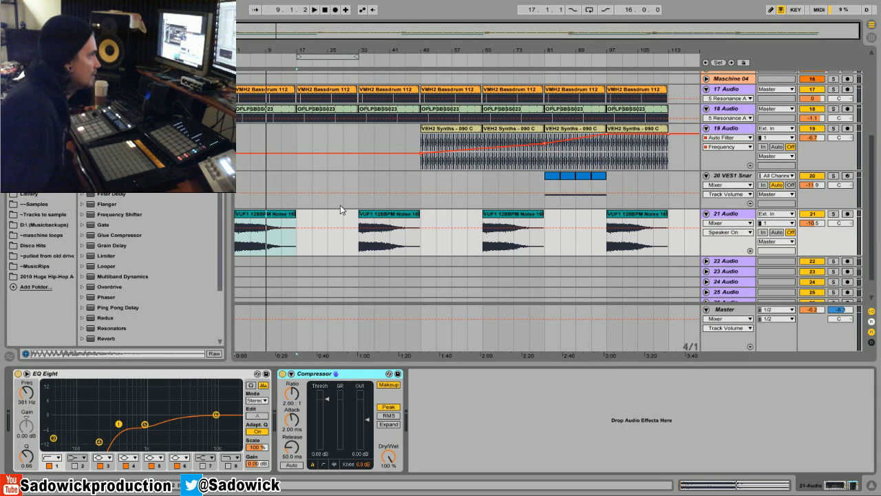
- Expand the noise track's Compressor to its sidechain section and set 17-Audio as the sidechain source
{"action": "left_click", "coordinate": [276, 217]}
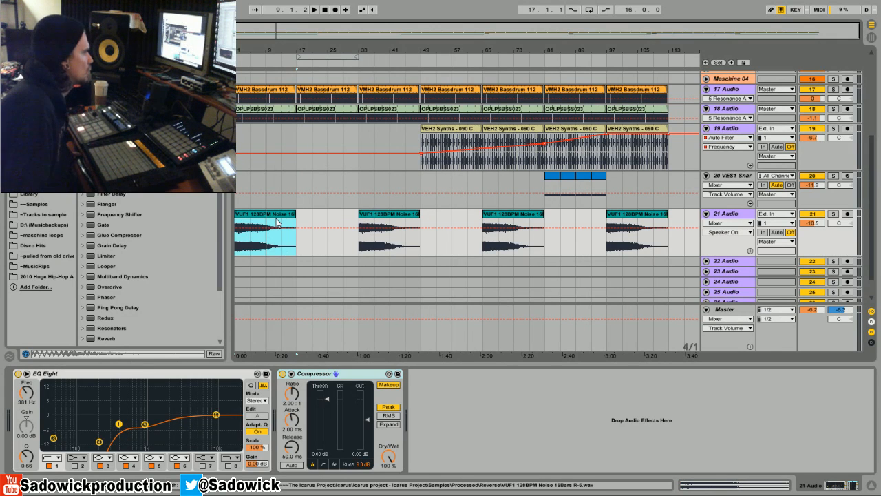
{"action": "key", "text": "space"}
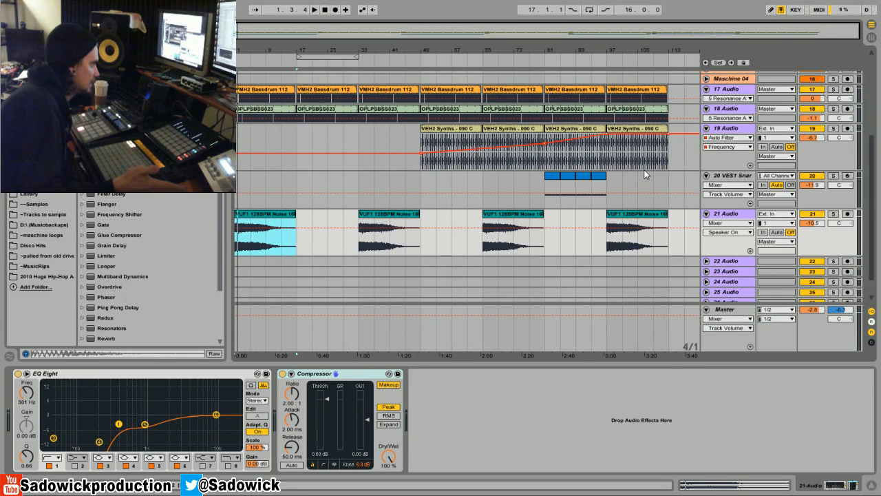
{"action": "left_click", "coordinate": [291, 374]}
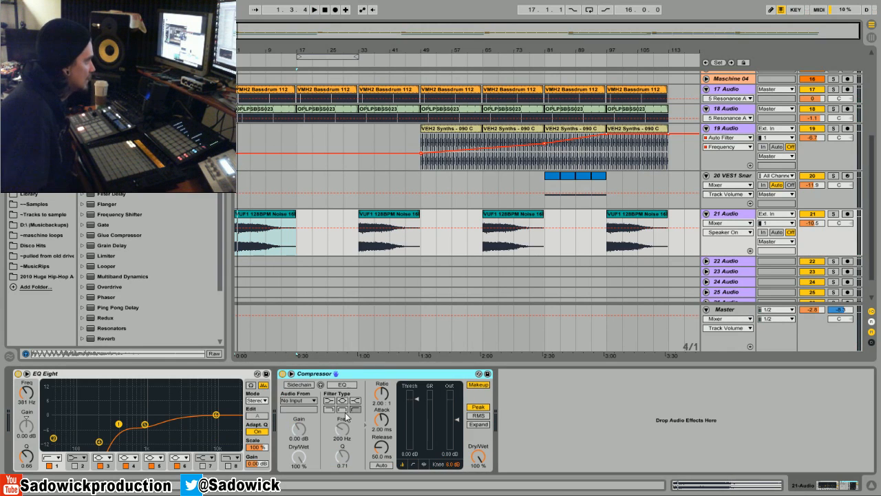
{"action": "left_click", "coordinate": [301, 402]}
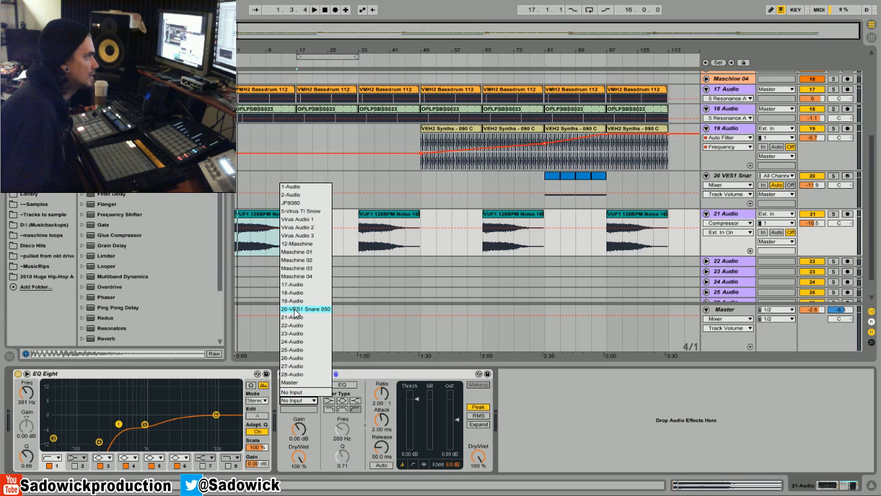
{"action": "left_click", "coordinate": [298, 285]}
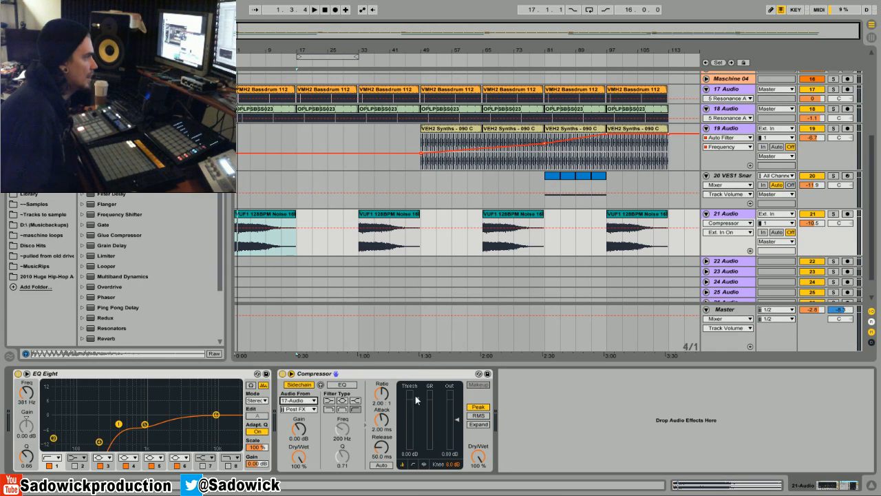
- Lower the Compressor threshold to -19.6 dB while auditioning the arrangement
{"action": "key", "text": "space"}
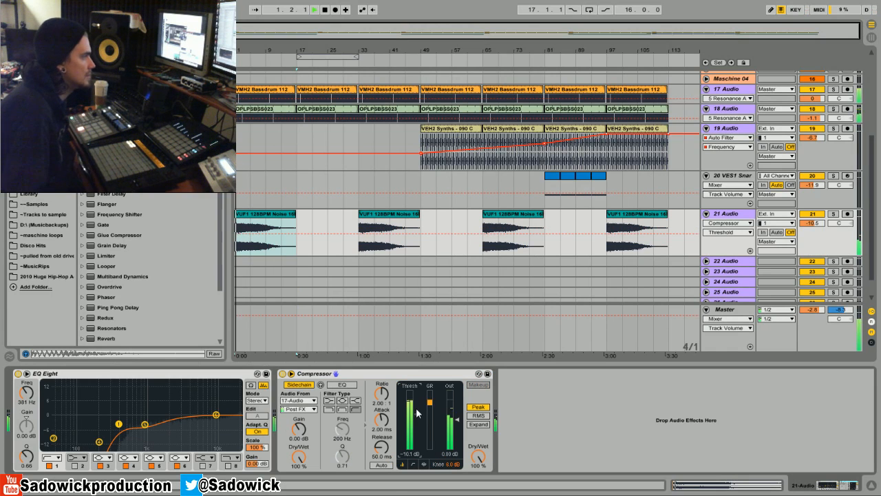
{"action": "key", "text": "space"}
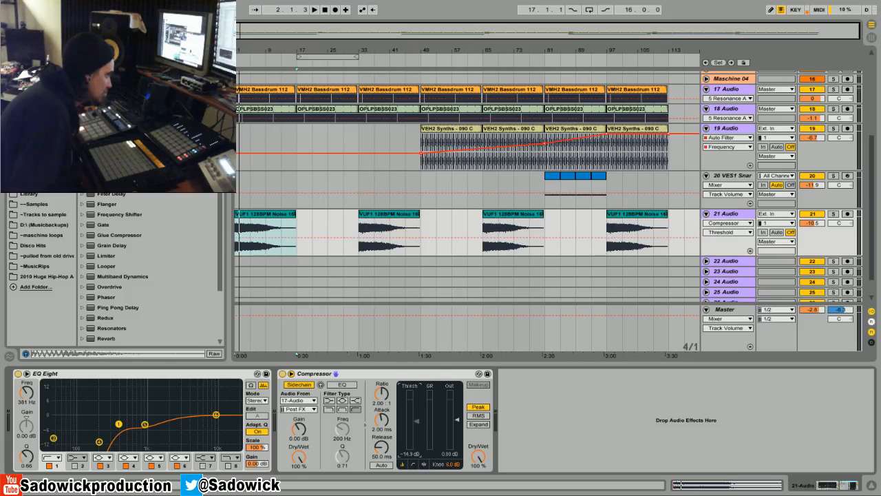
{"action": "key", "text": "space"}
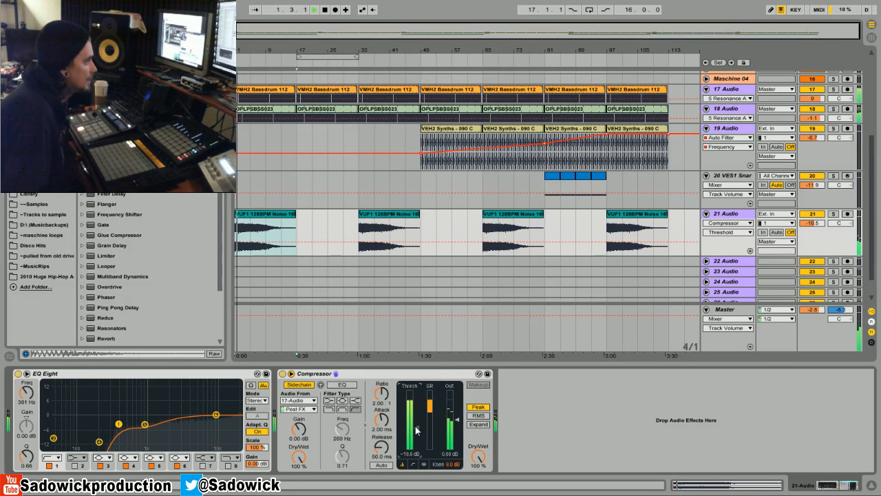
{"action": "key", "text": "space"}
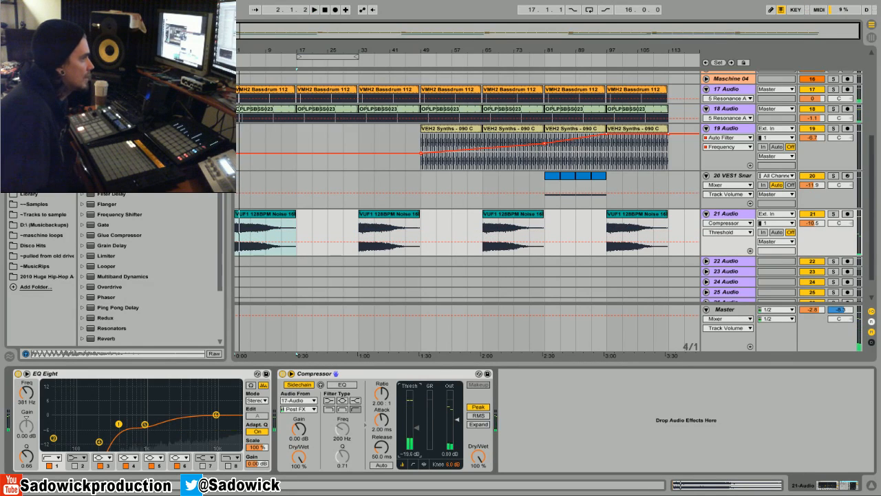
- Solo track 21 Audio and play its first noise clip to hear the sidechain compression
{"action": "left_click", "coordinate": [833, 215]}
{"action": "left_click", "coordinate": [267, 215]}
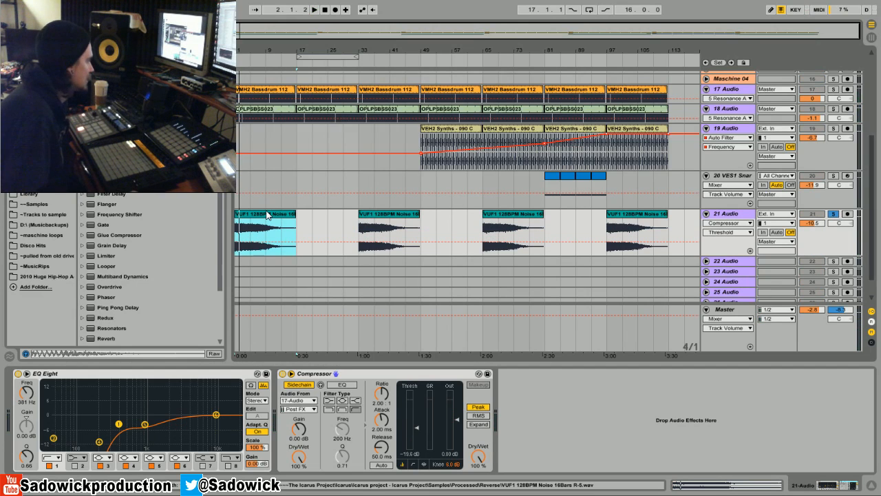
{"action": "key", "text": "space"}
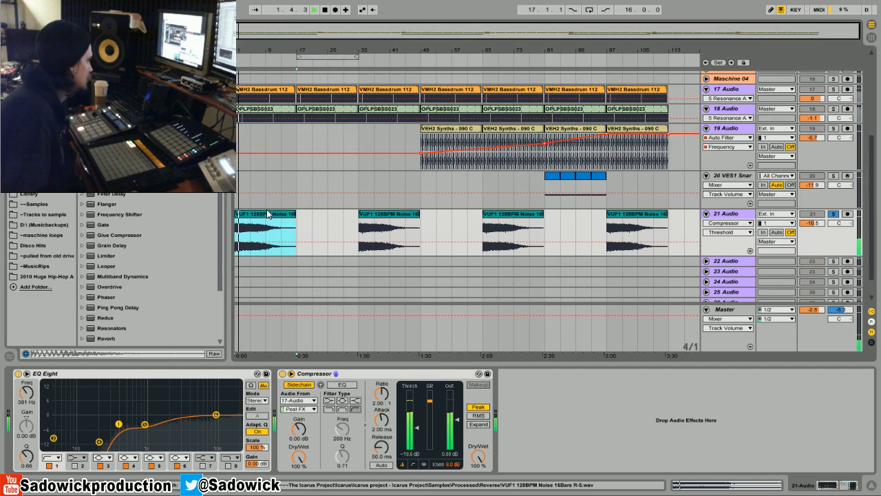
{"action": "key", "text": "space"}
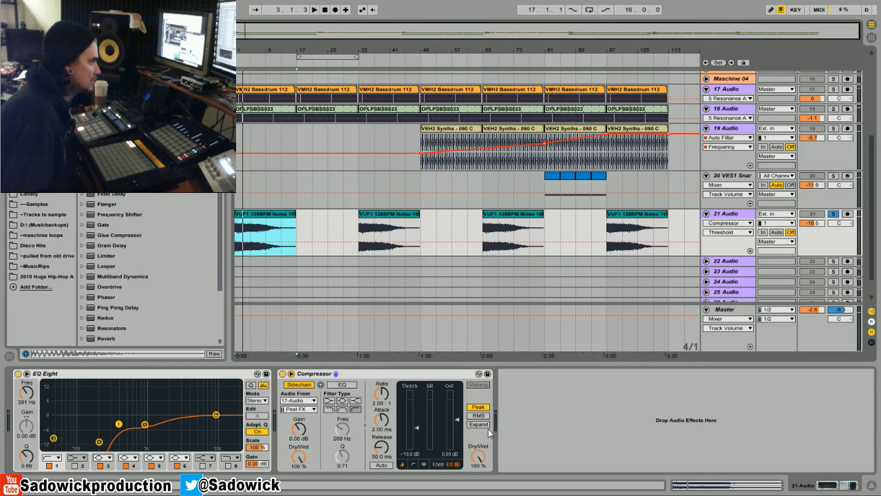
- Switch the Compressor to its activity view and audition the noise clip
{"action": "left_click", "coordinate": [424, 465]}
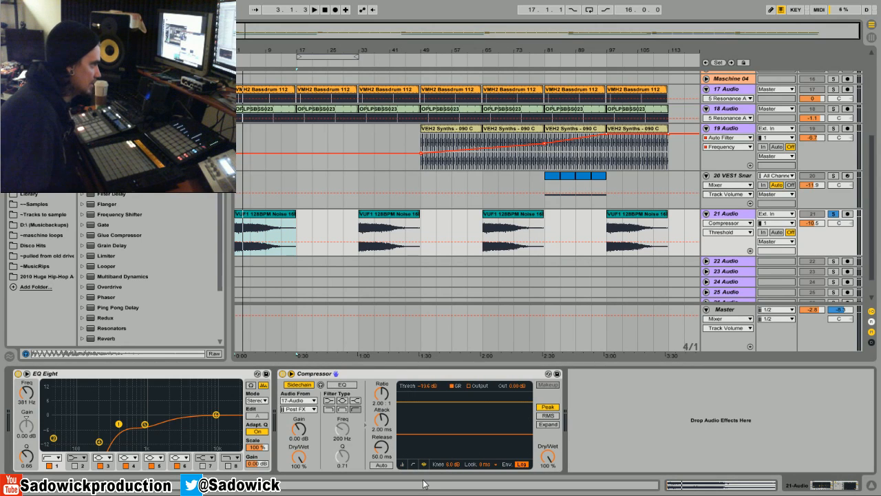
{"action": "left_click", "coordinate": [283, 219]}
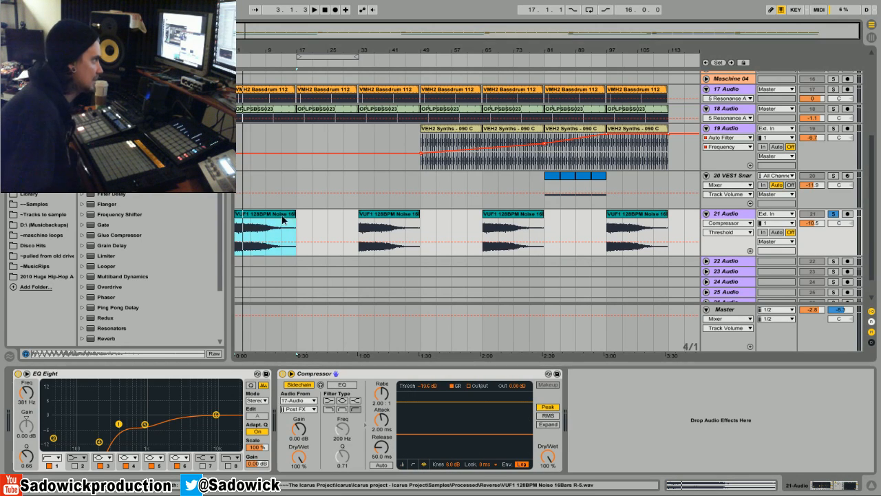
{"action": "key", "text": "space"}
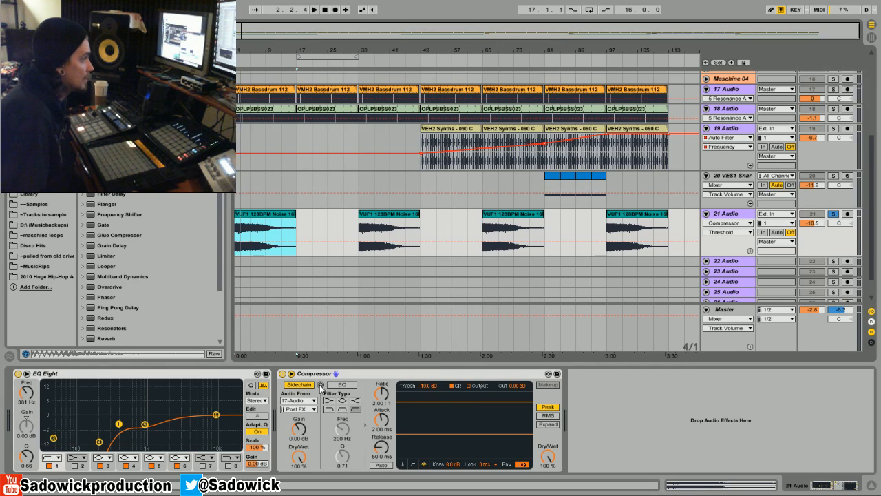
- Turn on sidechain listen and the sidechain EQ, set the threshold to -3.43 dB, and play the track
{"action": "left_click", "coordinate": [283, 373]}
{"action": "left_click", "coordinate": [283, 374]}
{"action": "left_click", "coordinate": [291, 374]}
{"action": "left_click", "coordinate": [292, 374]}
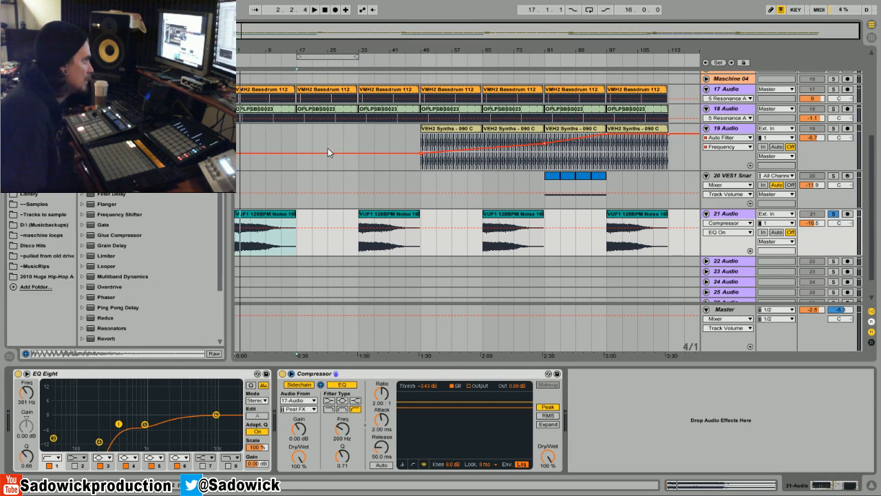
{"action": "key", "text": "space"}
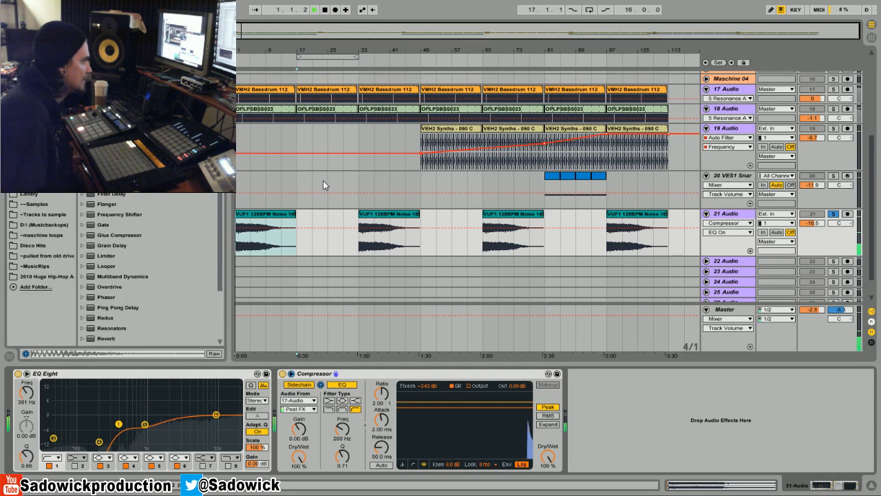
- Take the sidechain signal Pre FX and raise the sidechain EQ frequency to 740 Hz
{"action": "left_click", "coordinate": [298, 409]}
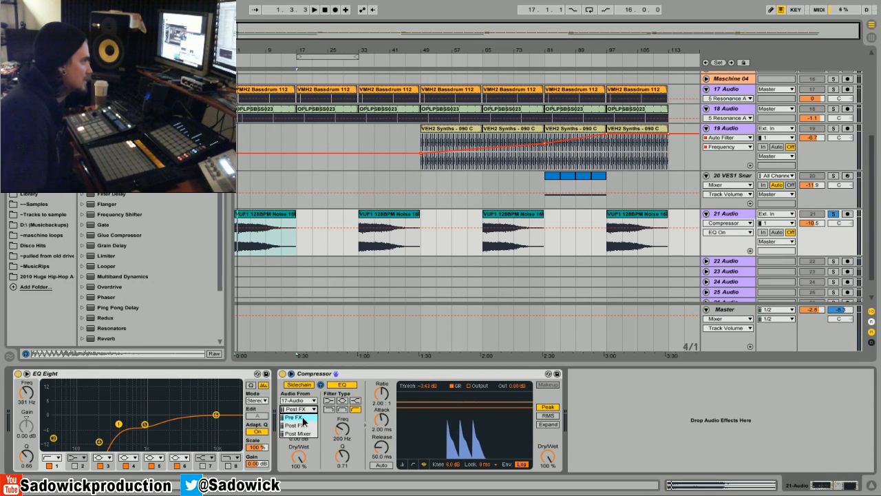
{"action": "left_click", "coordinate": [297, 418]}
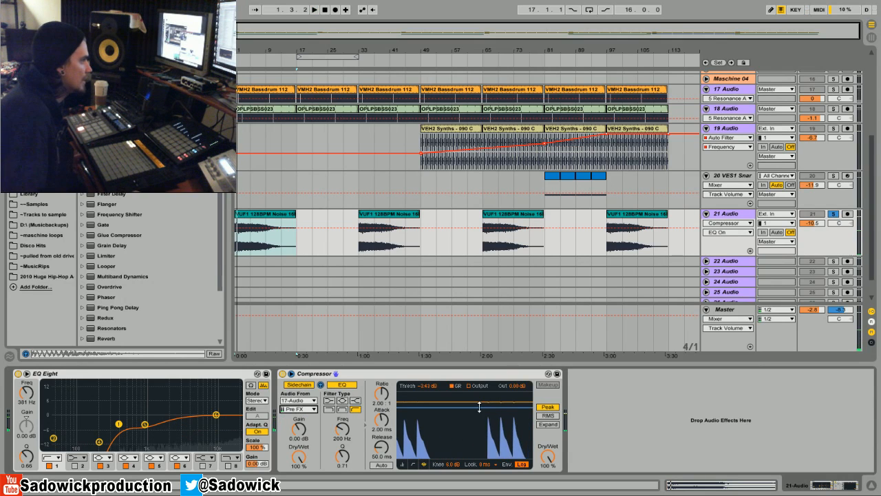
{"action": "left_click_drag", "start_coordinate": [343, 428], "coordinate": [342, 400]}
{"action": "key", "text": "space"}
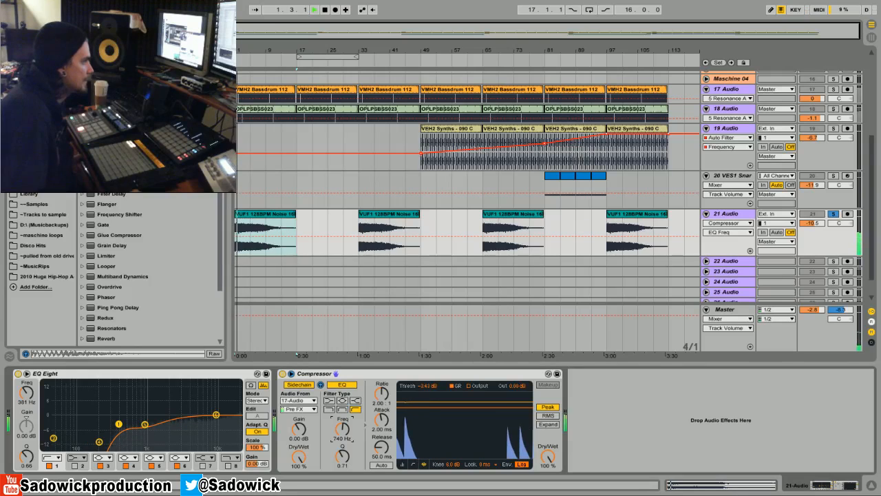
- Try the low-pass filter type on the sidechain EQ with the threshold lowered to -19.2 dB
{"action": "left_click", "coordinate": [329, 410]}
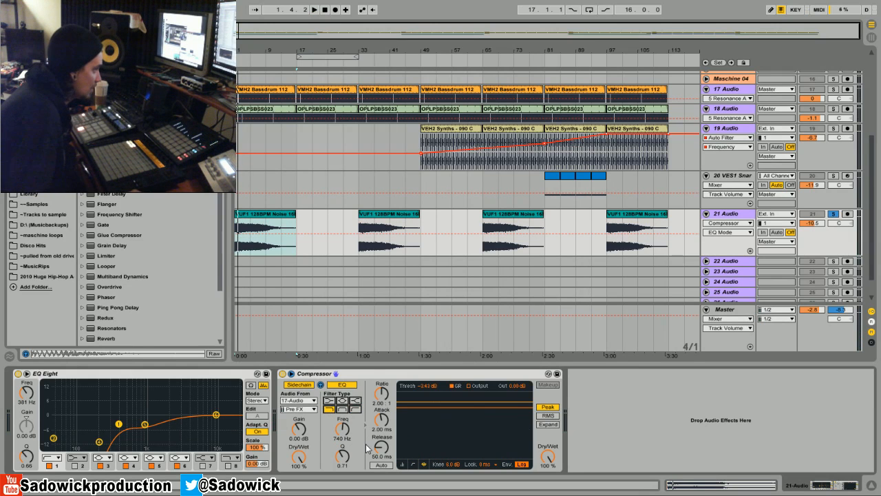
{"action": "key", "text": "space"}
{"action": "left_click_drag", "start_coordinate": [501, 407], "coordinate": [503, 434]}
{"action": "key", "text": "space"}
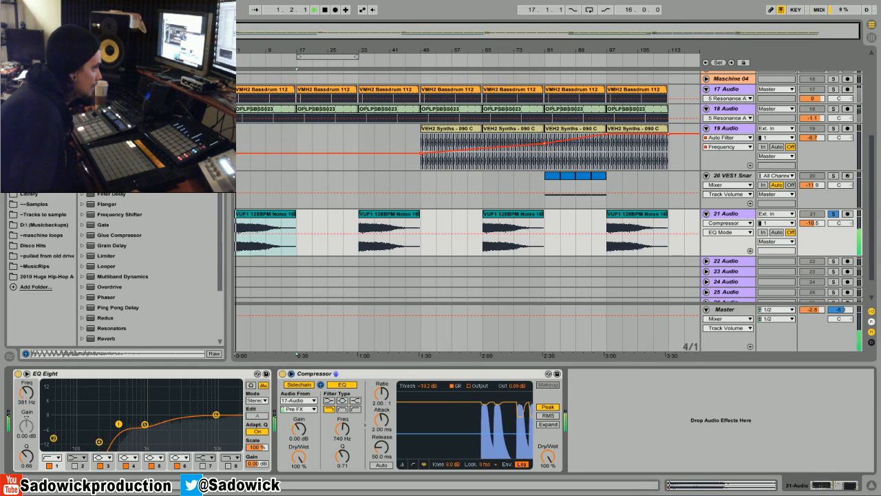
{"action": "key", "text": "space"}
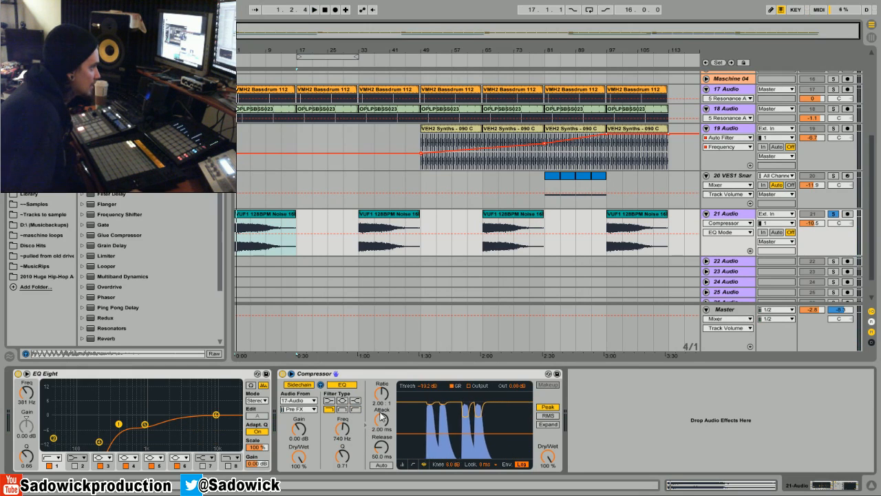
- Try a release of 7.52 ms and then 184 ms on the Compressor while auditioning
{"action": "left_click_drag", "start_coordinate": [381, 446], "coordinate": [381, 475]}
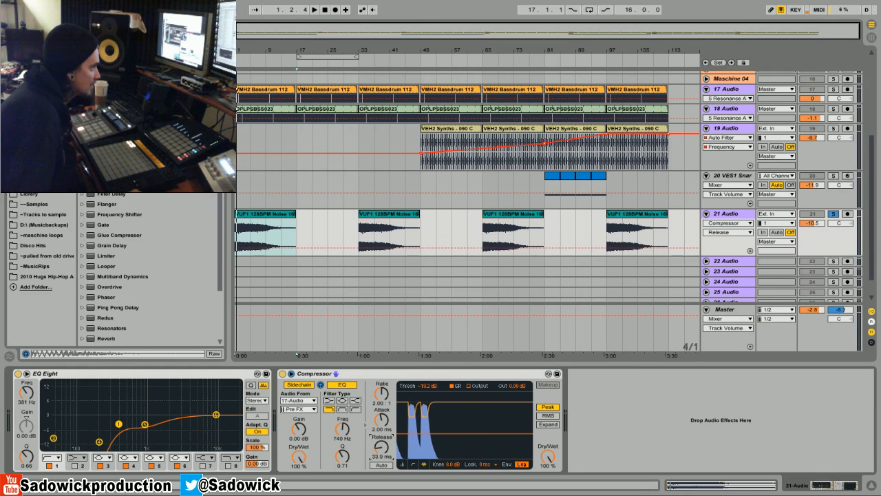
{"action": "key", "text": "space"}
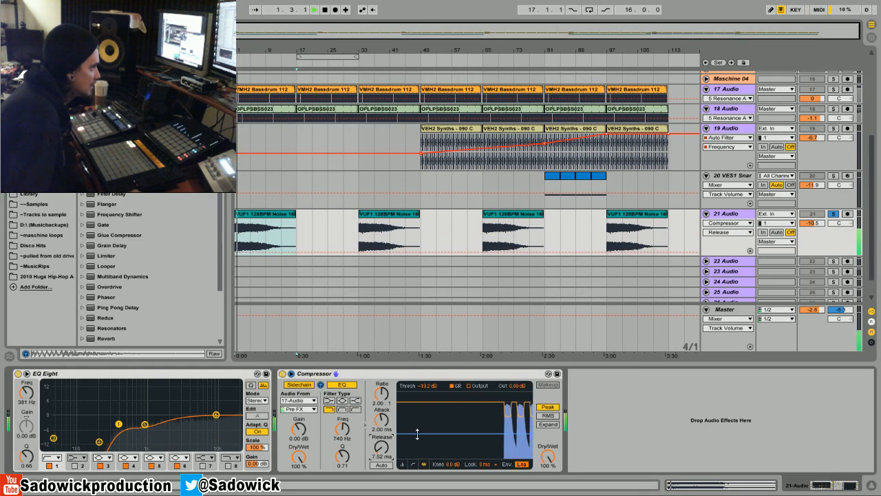
{"action": "left_click_drag", "start_coordinate": [382, 447], "coordinate": [381, 415]}
{"action": "key", "text": "space"}
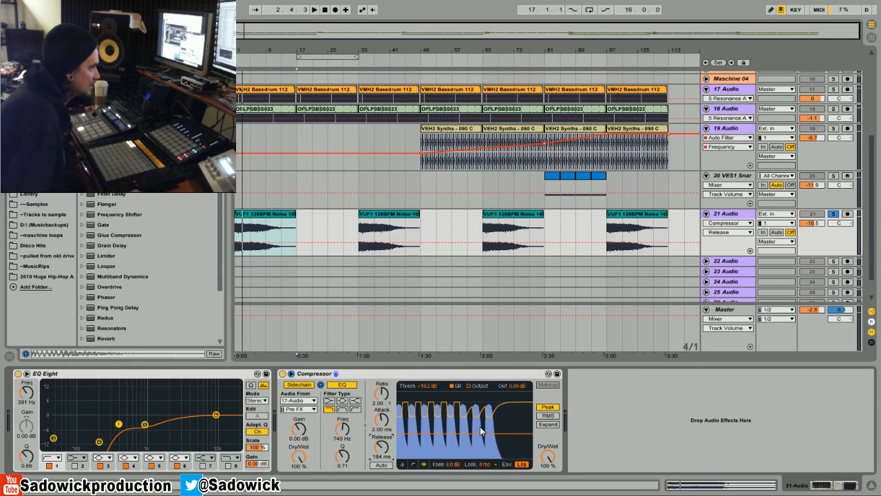
- Set the sidechain EQ to high-pass with a Q of 5.90 and the threshold to -13.2 dB
{"action": "left_click", "coordinate": [356, 409]}
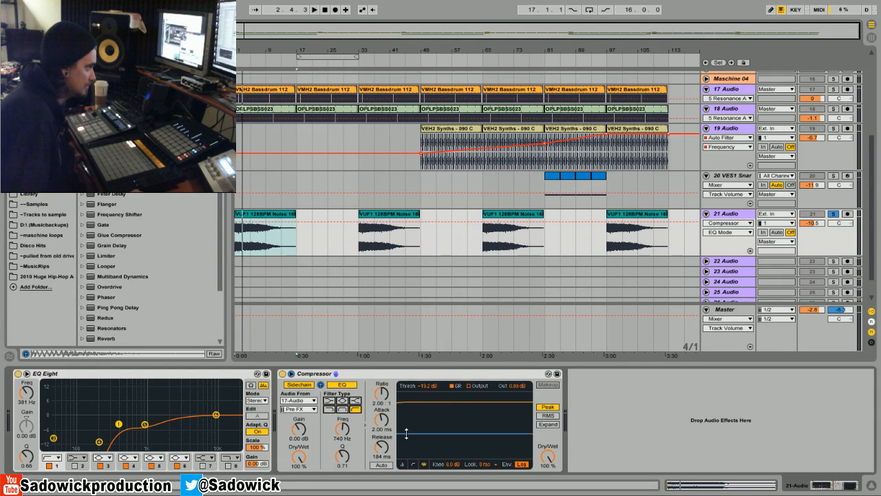
{"action": "key", "text": "space"}
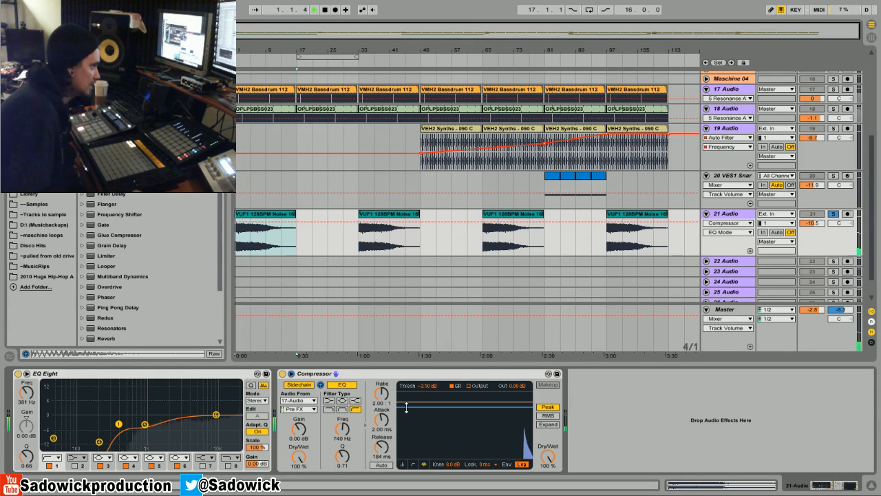
{"action": "left_click_drag", "start_coordinate": [348, 466], "coordinate": [348, 430]}
{"action": "key", "text": "space"}
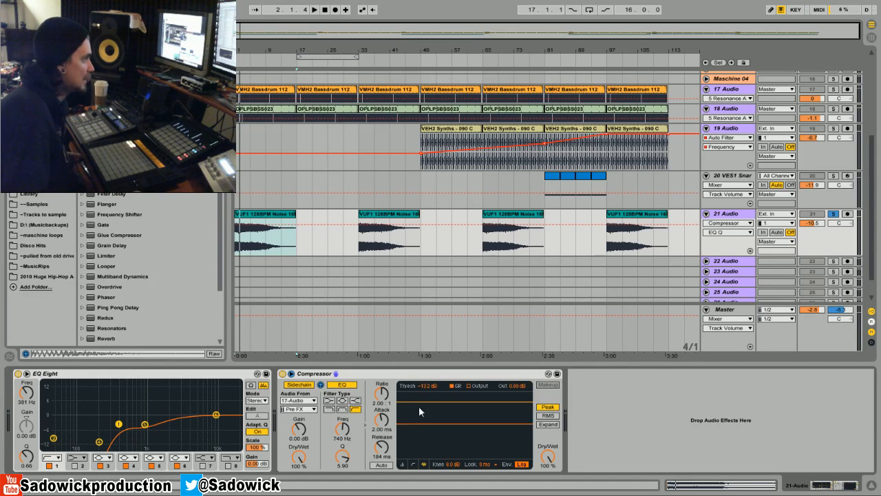
- Lower the Compressor threshold to -51.7 dB while playing the track
{"action": "key", "text": "space"}
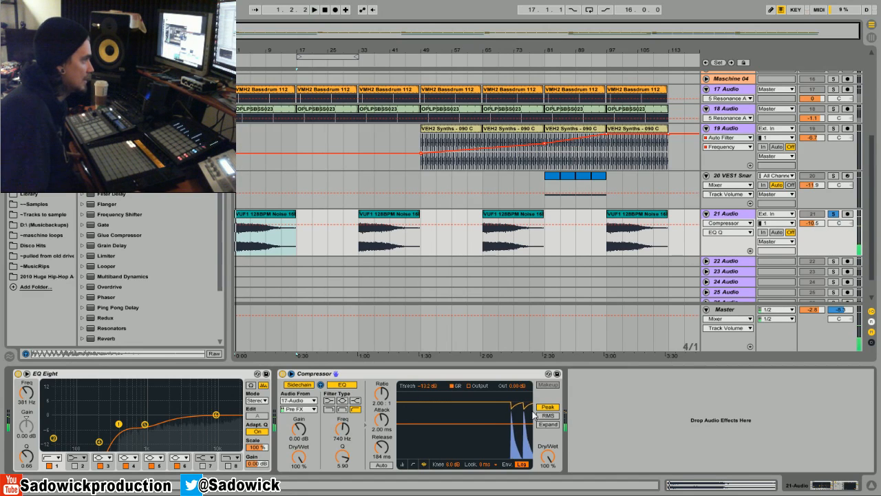
{"action": "left_click_drag", "start_coordinate": [467, 424], "coordinate": [454, 454]}
{"action": "key", "text": "space"}
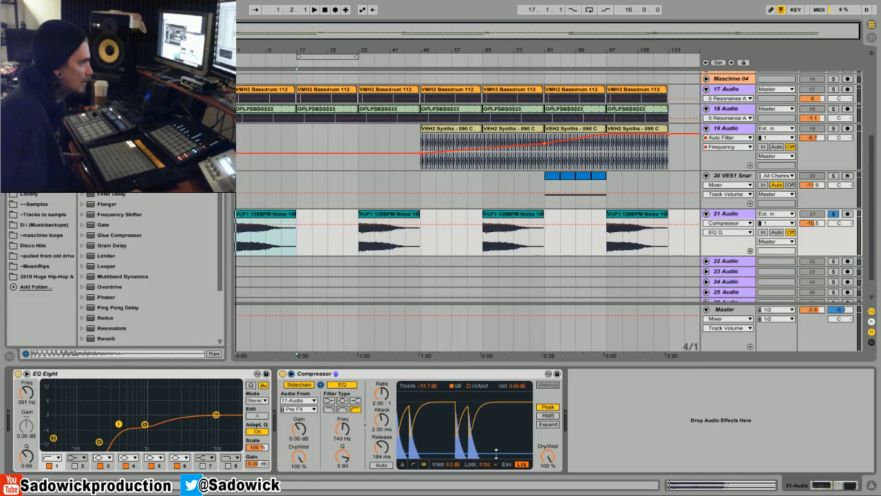
- Set the Compressor attack to 0.01 ms and the threshold to -19.7 dB, checking with playback
{"action": "left_click_drag", "start_coordinate": [381, 419], "coordinate": [383, 421]}
{"action": "left_click_drag", "start_coordinate": [465, 439], "coordinate": [465, 435]}
{"action": "key", "text": "space"}
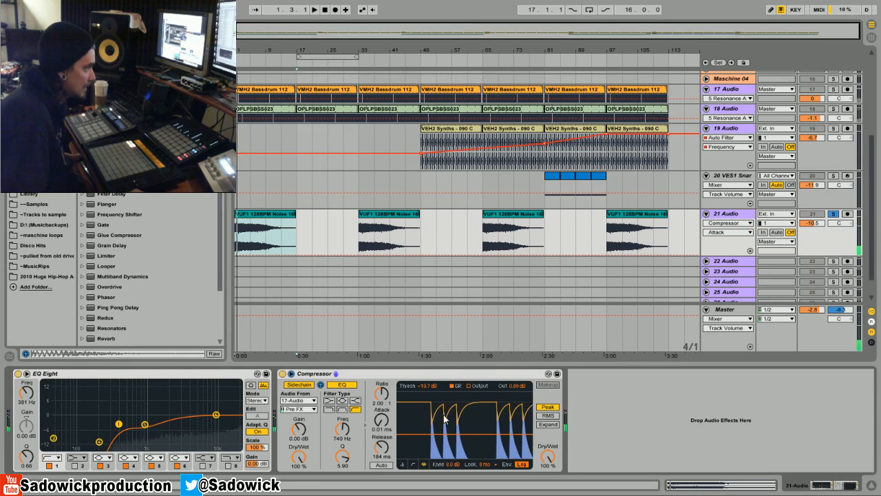
- Shorten the Compressor release to 92.1 ms, turn off sidechain listen, and audition the ducked noise
{"action": "left_click_drag", "start_coordinate": [382, 446], "coordinate": [381, 457]}
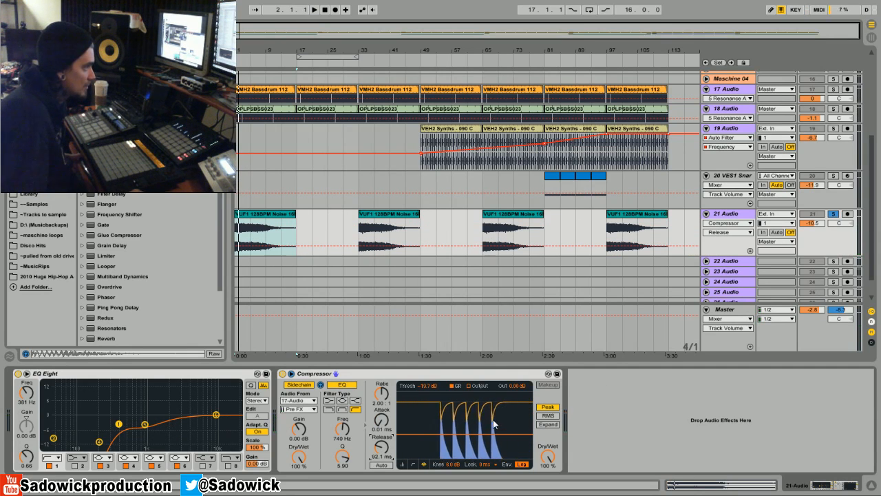
{"action": "key", "text": "space"}
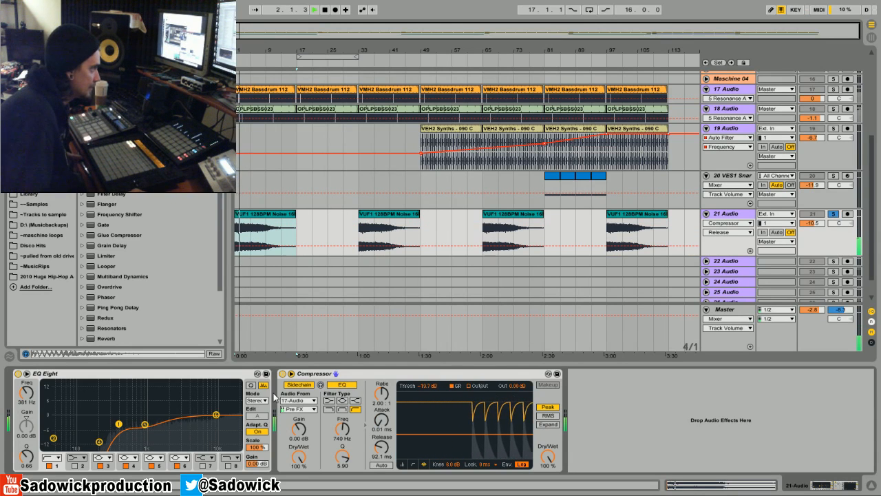
{"action": "key", "text": "space"}
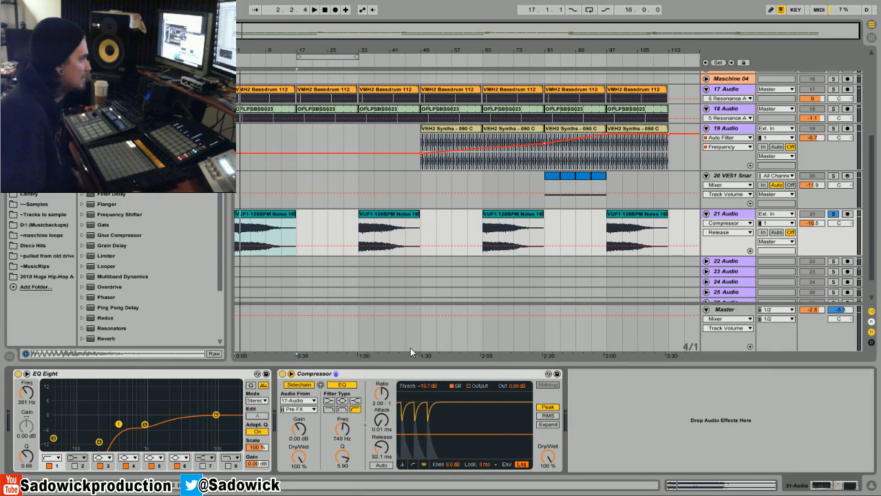
- Set the Compressor ratio to 2.10 : 1 and audition the ducked noise
{"action": "key", "text": "space"}
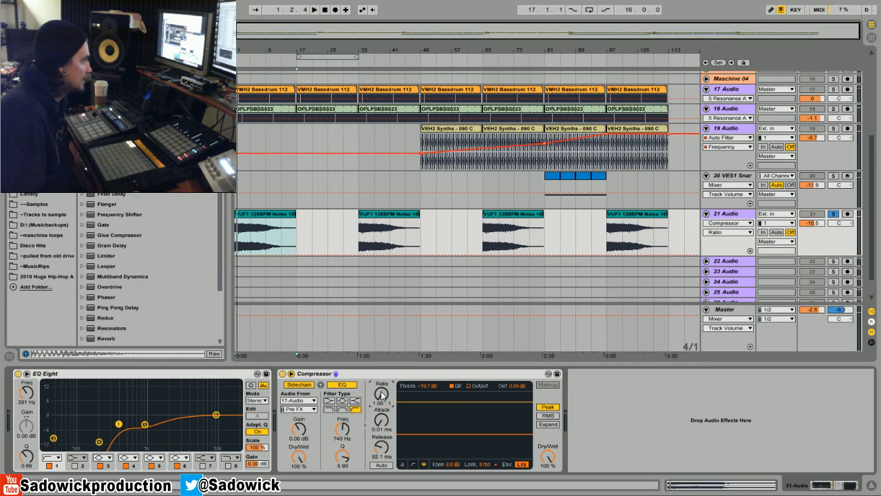
{"action": "key", "text": "space"}
{"action": "left_click_drag", "start_coordinate": [382, 395], "coordinate": [383, 381]}
{"action": "key", "text": "space"}
{"action": "key", "text": "space"}
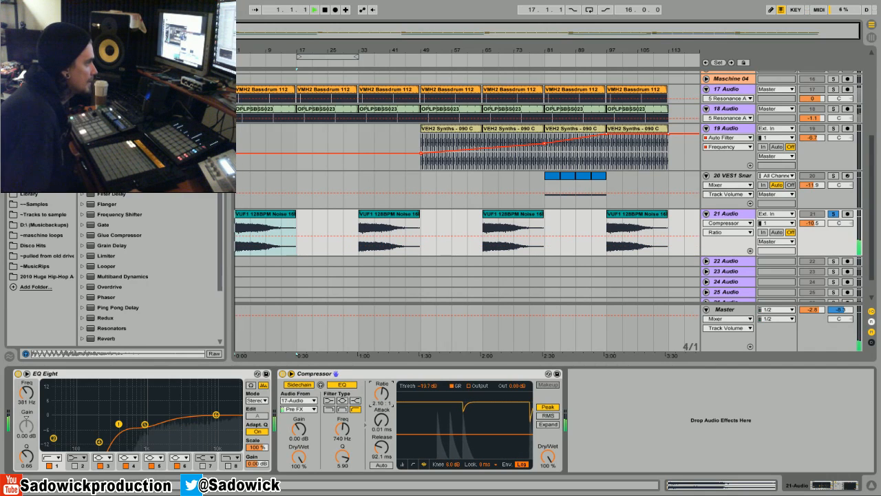
{"action": "key", "text": "space"}
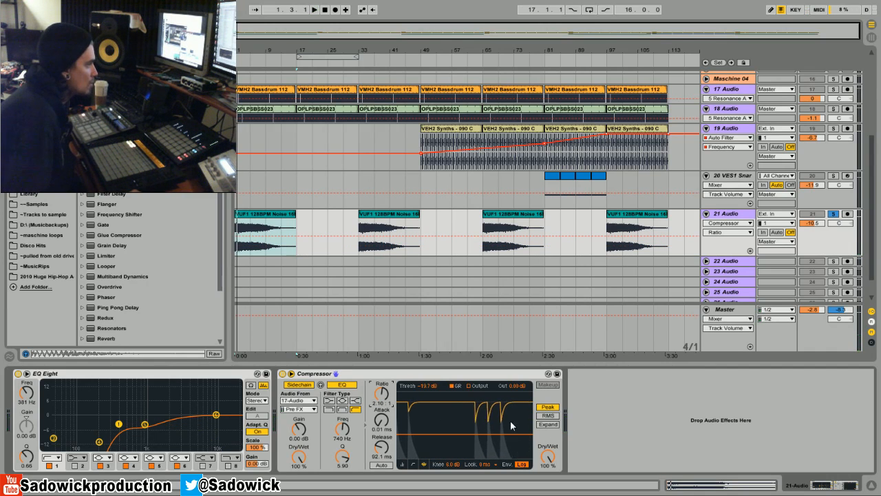
- Raise the Compressor ratio to inf : 1 and audition the ducked noise
{"action": "left_click_drag", "start_coordinate": [382, 393], "coordinate": [382, 348]}
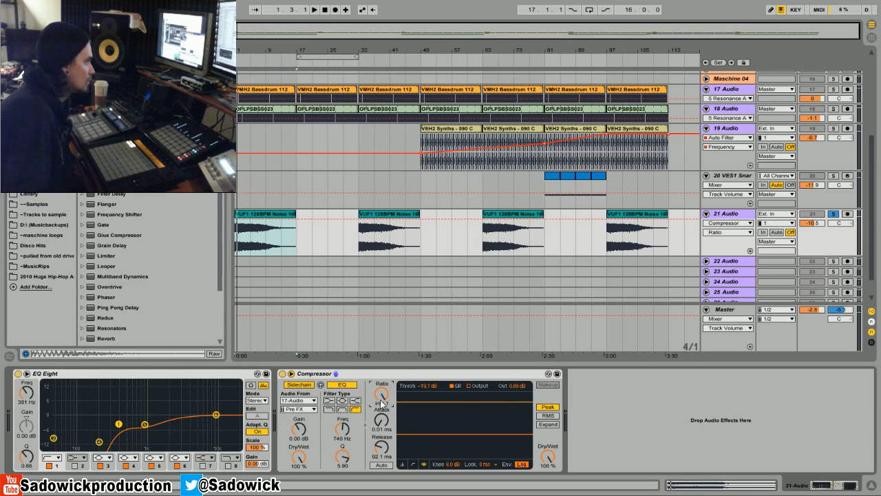
{"action": "key", "text": "space"}
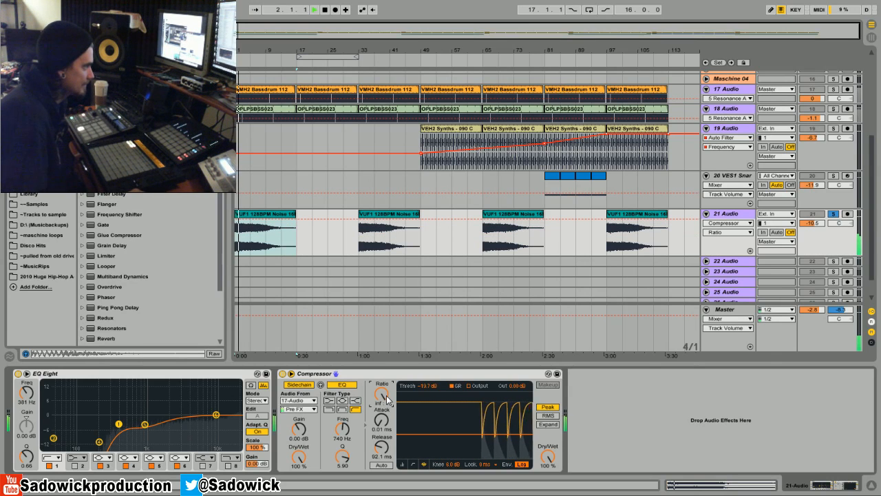
{"action": "mouse_move", "coordinate": [381, 397]}
{"action": "left_mouse_down"}
{"action": "mouse_move", "coordinate": [381, 453]}
{"action": "mouse_move", "coordinate": [380, 390]}
{"action": "left_mouse_up"}
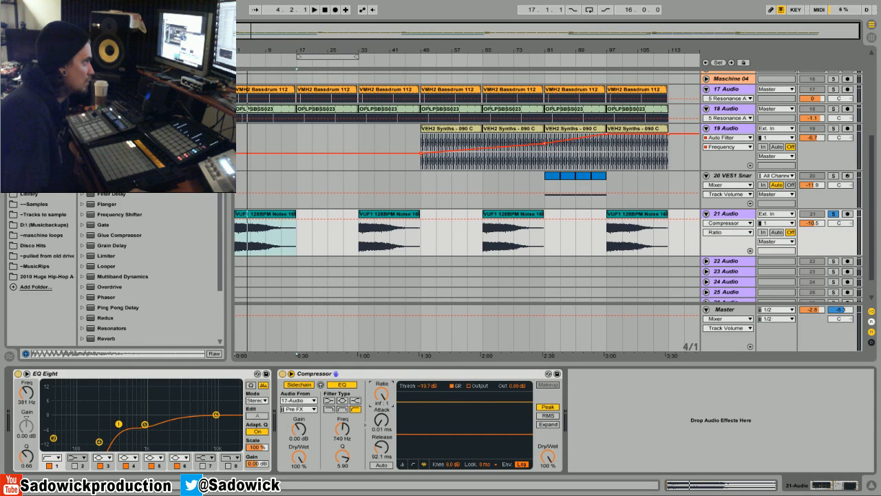
- Add a second Compressor after the first on the noise track and set its sidechain input to 17-Audio
{"action": "left_click", "coordinate": [812, 430]}
{"action": "left_click_drag", "start_coordinate": [672, 423], "coordinate": [578, 373]}
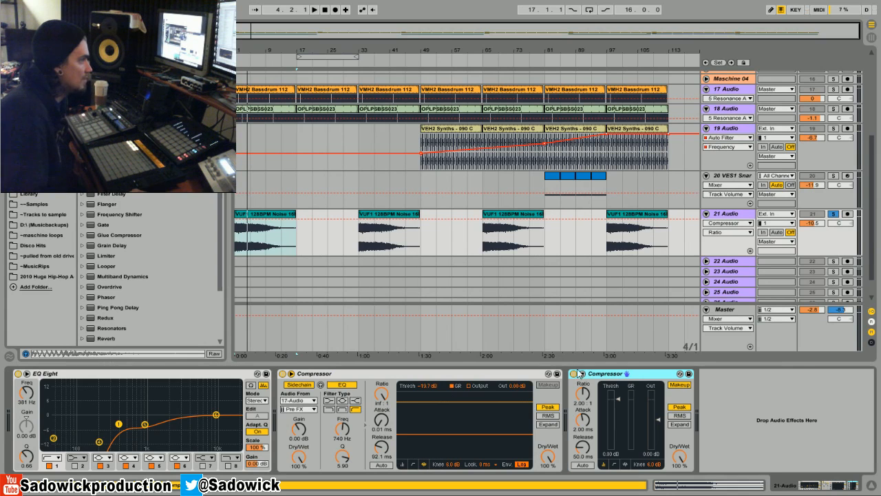
{"action": "left_click", "coordinate": [583, 374]}
{"action": "left_click", "coordinate": [585, 401]}
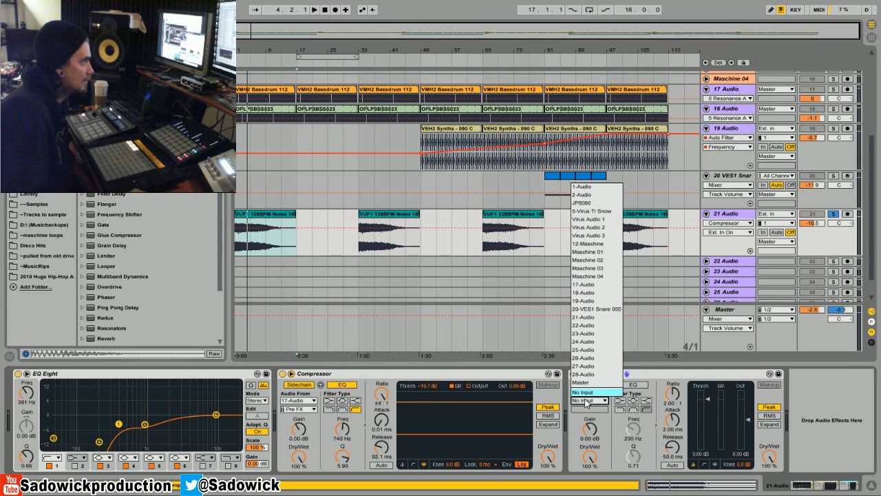
{"action": "left_click", "coordinate": [594, 285]}
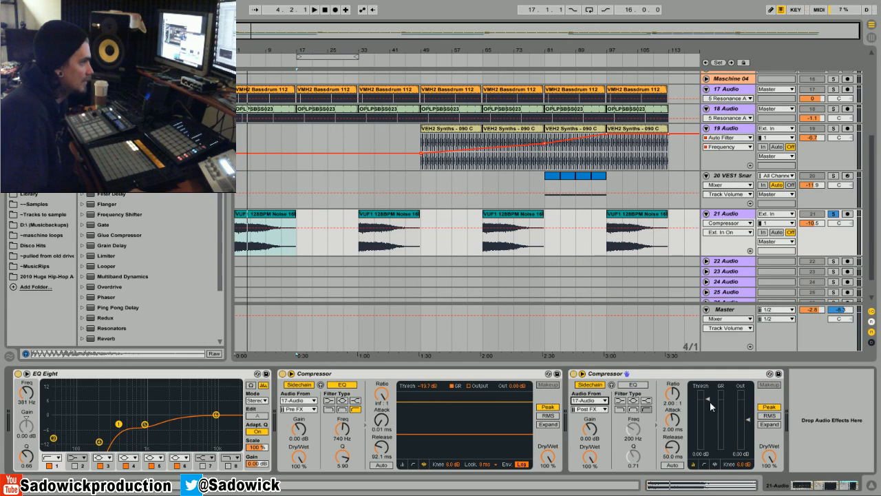
- Set the second Compressor's threshold to -16.4 dB, play briefly, and deactivate the first Compressor
{"action": "left_click_drag", "start_coordinate": [708, 420], "coordinate": [707, 424]}
{"action": "key", "text": "space"}
{"action": "key", "text": "space"}
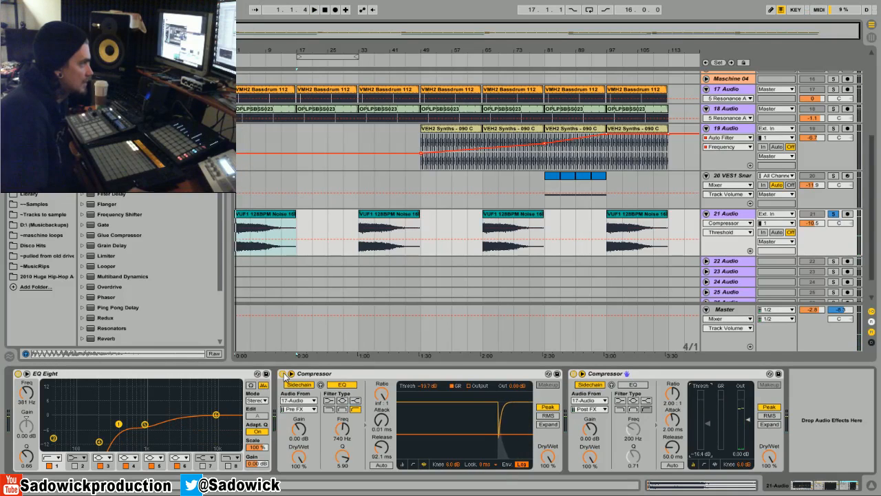
{"action": "left_click", "coordinate": [282, 374]}
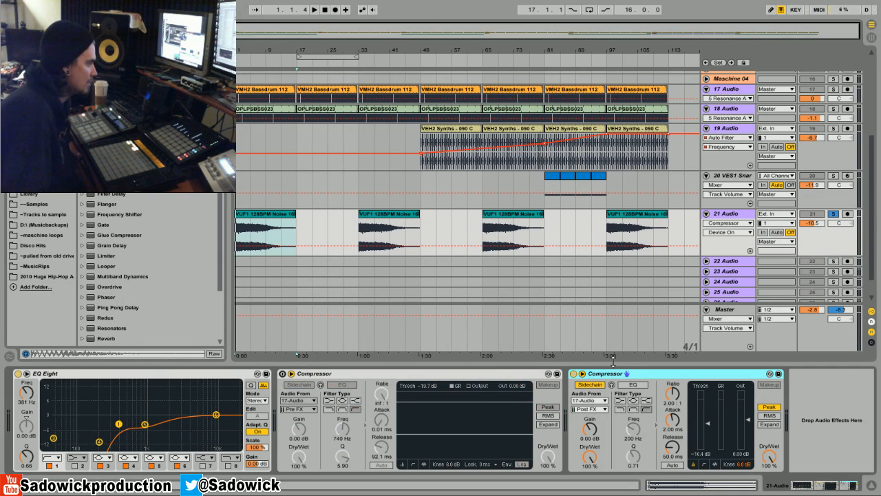
- Lower the second Compressor's threshold to -29.0 dB during playback and switch its display to the activity view
{"action": "key", "text": "space"}
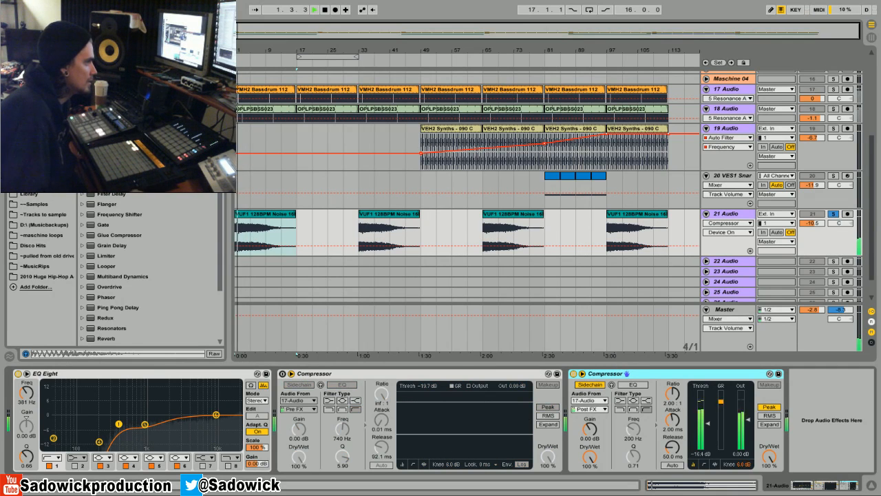
{"action": "left_click_drag", "start_coordinate": [712, 427], "coordinate": [712, 451]}
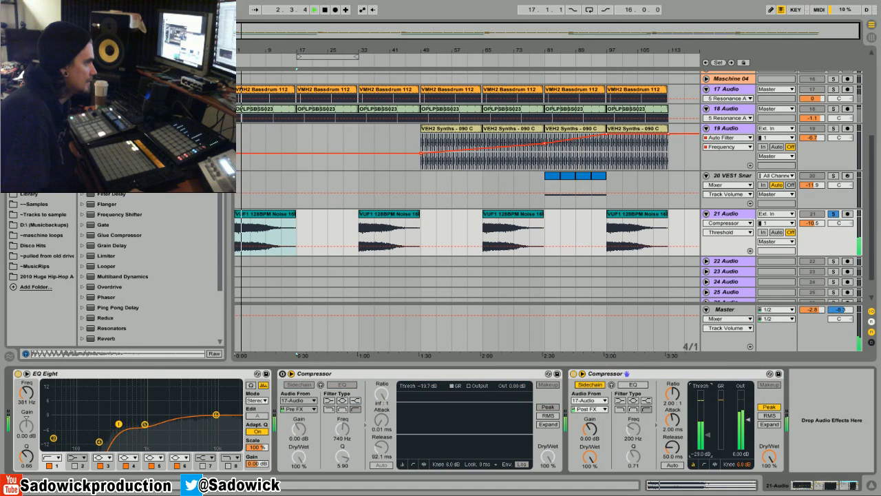
{"action": "left_click", "coordinate": [717, 467]}
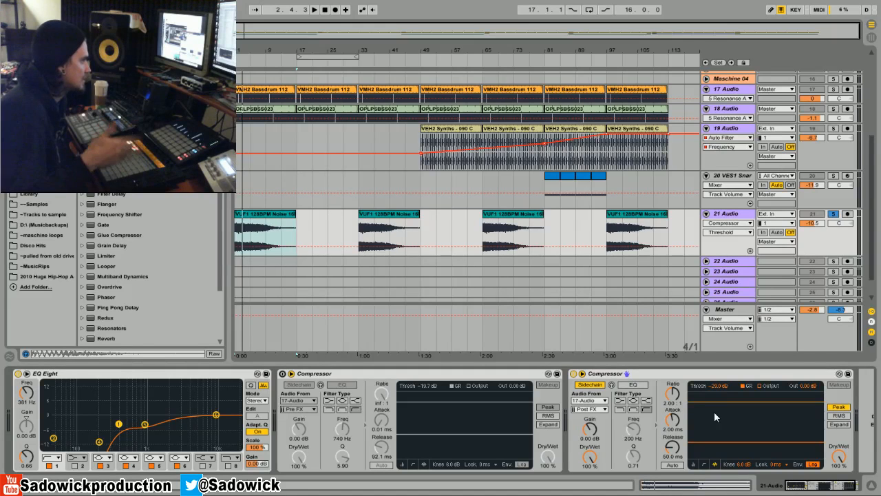
- Shorten the second Compressor's release to 4.40 ms, checking the gain reduction with playback
{"action": "key", "text": "space"}
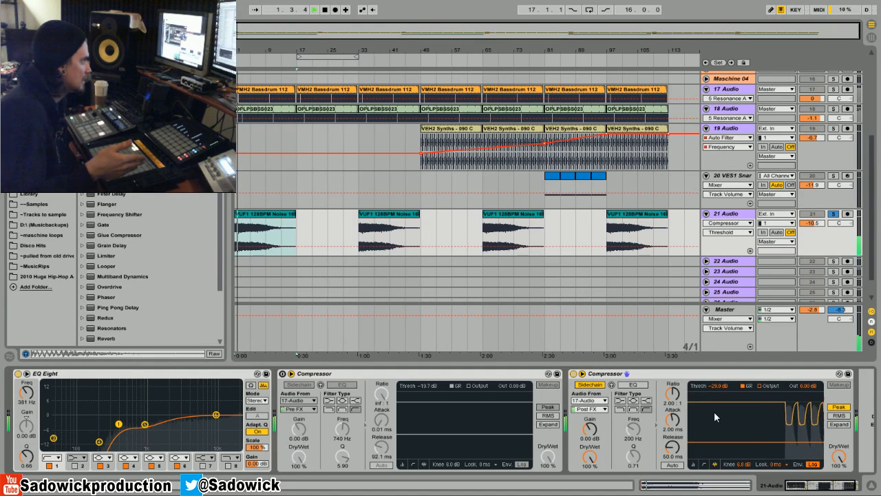
{"action": "left_click_drag", "start_coordinate": [676, 449], "coordinate": [676, 466]}
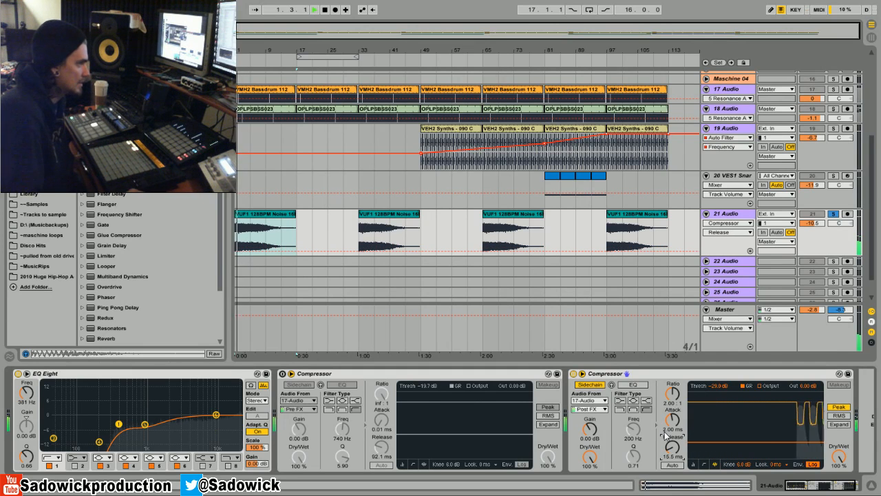
{"action": "left_click_drag", "start_coordinate": [666, 436], "coordinate": [666, 458]}
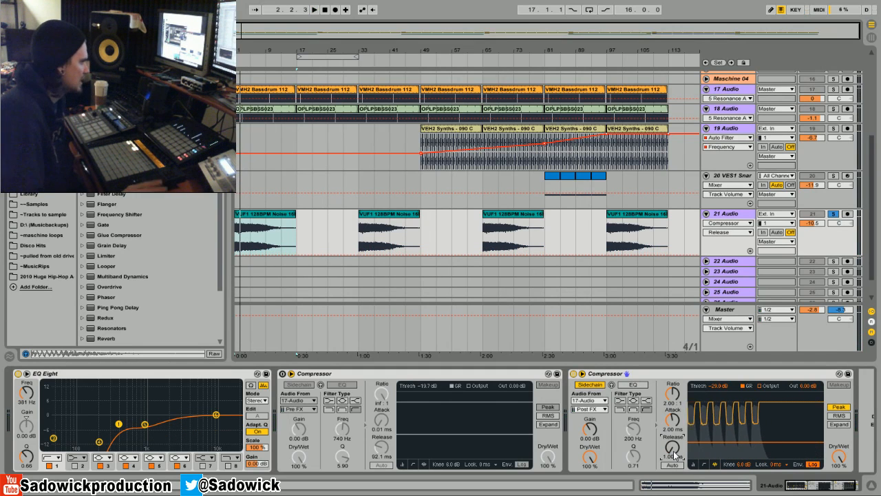
{"action": "left_click_drag", "start_coordinate": [673, 448], "coordinate": [673, 433]}
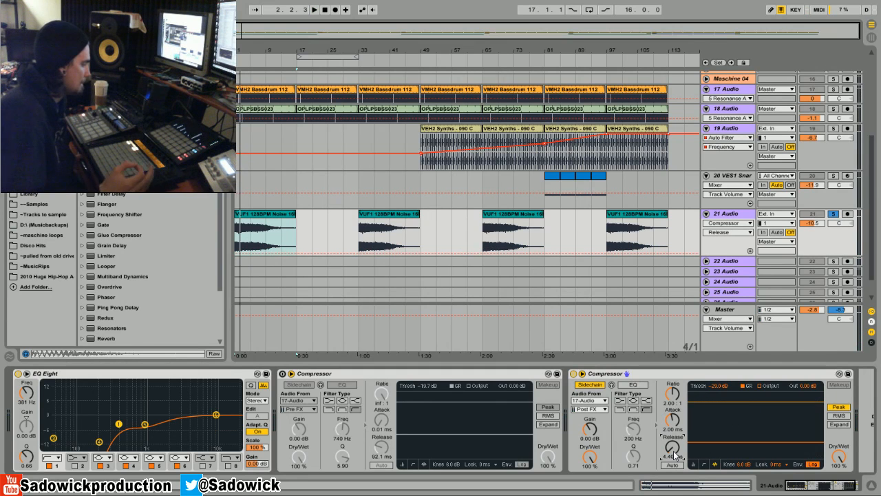
{"action": "key", "text": "space"}
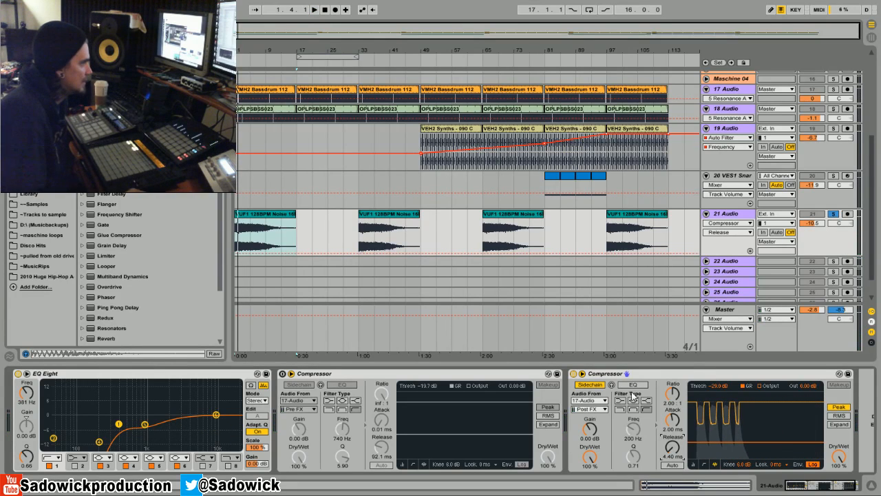
- Reactivate the first Compressor, delete the second one, and audition the noise track
{"action": "left_click", "coordinate": [574, 373]}
{"action": "left_click", "coordinate": [282, 373]}
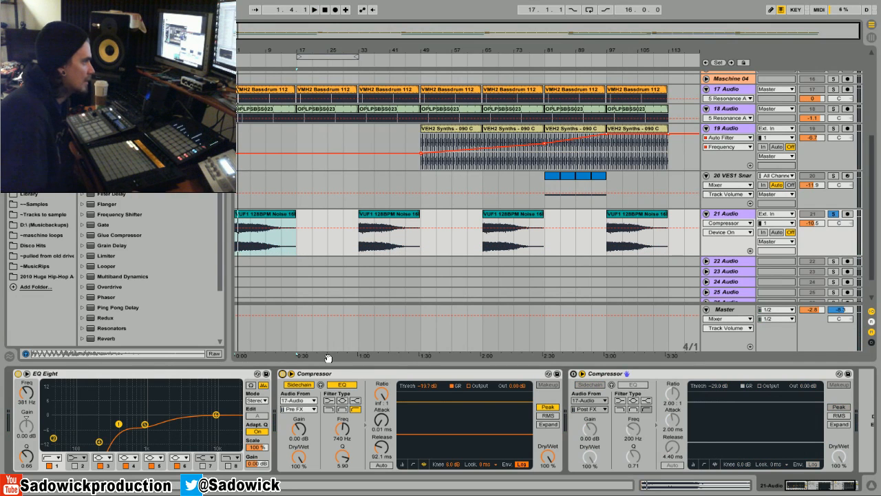
{"action": "right_click", "coordinate": [662, 375]}
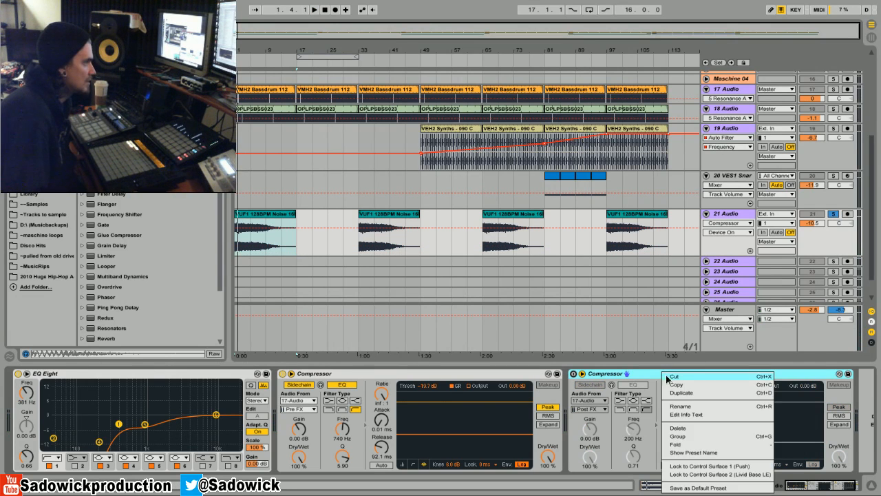
{"action": "left_click", "coordinate": [679, 410]}
{"action": "key", "text": "space"}
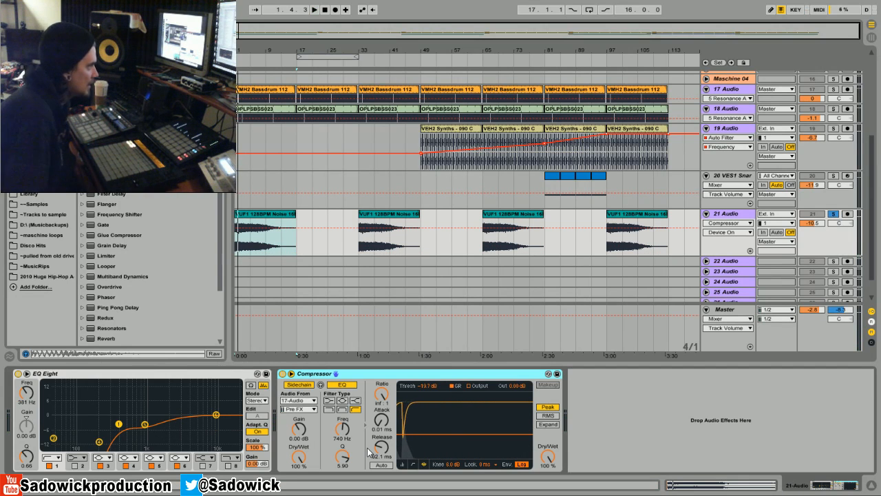
- Unsolo the noise track, audition the full mix from the last bass drum clip, and solo the noise track again
{"action": "left_click", "coordinate": [834, 215]}
{"action": "left_click", "coordinate": [623, 91]}
{"action": "key", "text": "space"}
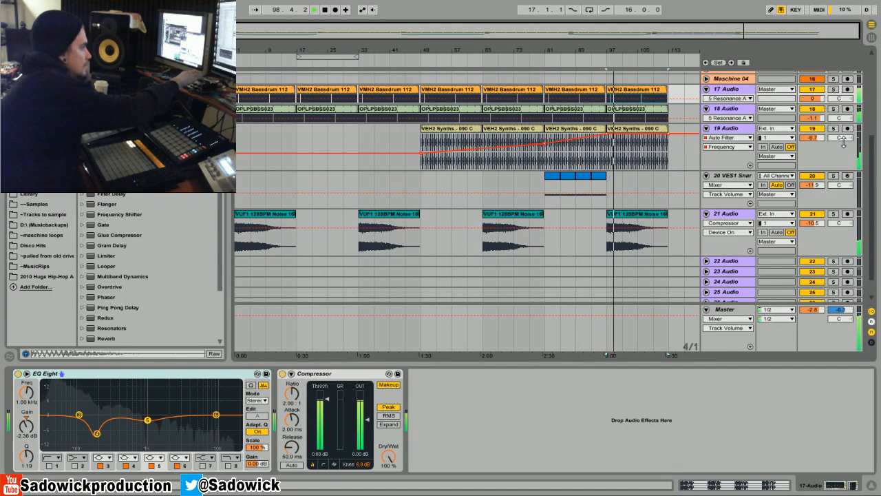
{"action": "key", "text": "space"}
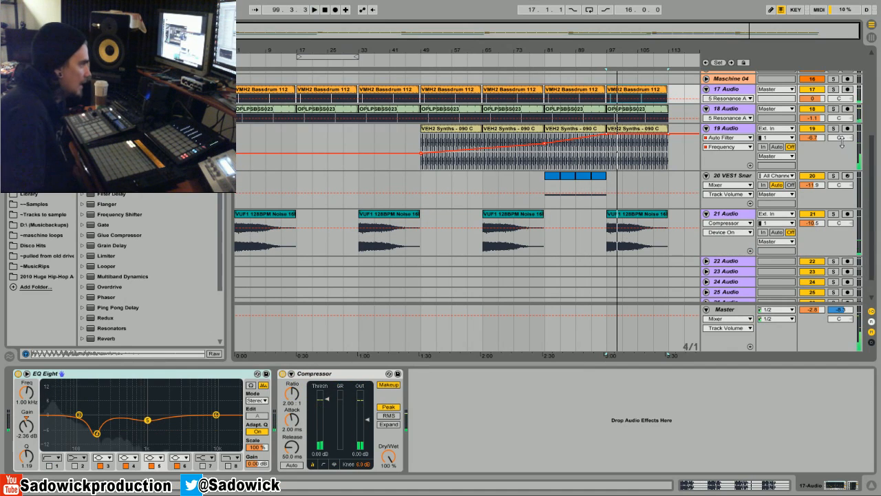
{"action": "left_click", "coordinate": [833, 214]}
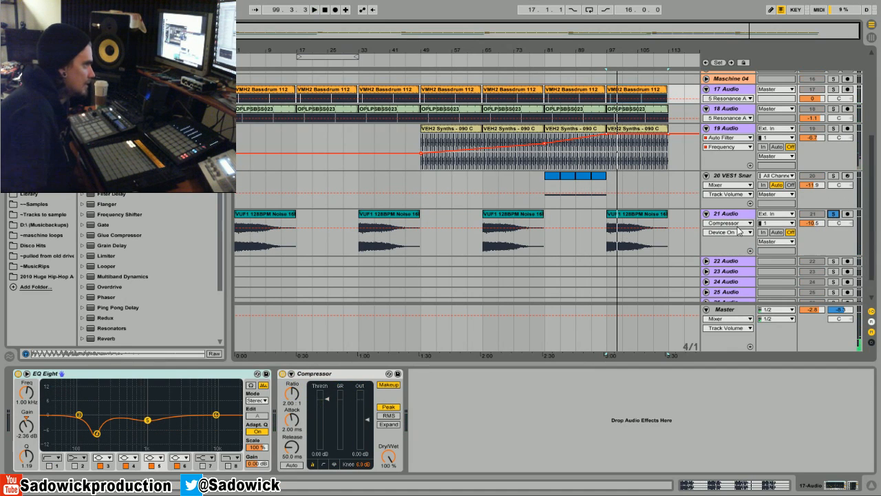
- Play the noise track from its last clip and shorten the Compressor release to 72.9 ms
{"action": "left_click", "coordinate": [645, 219]}
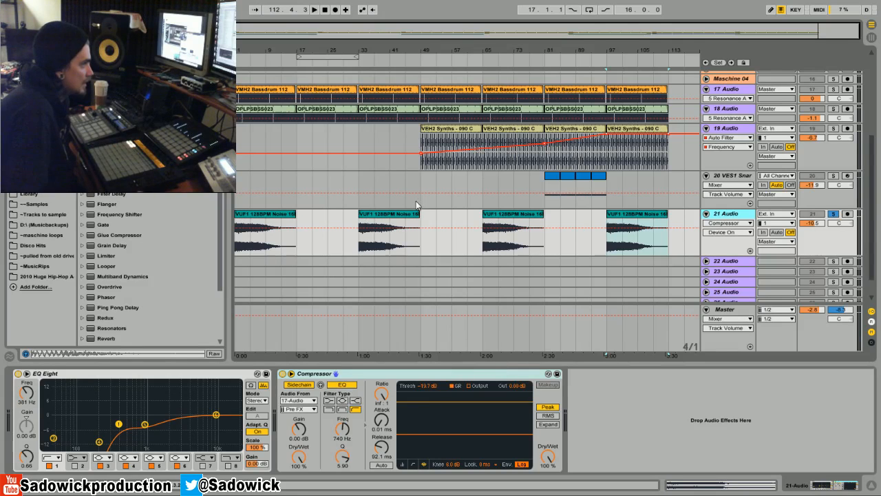
{"action": "left_click", "coordinate": [626, 214]}
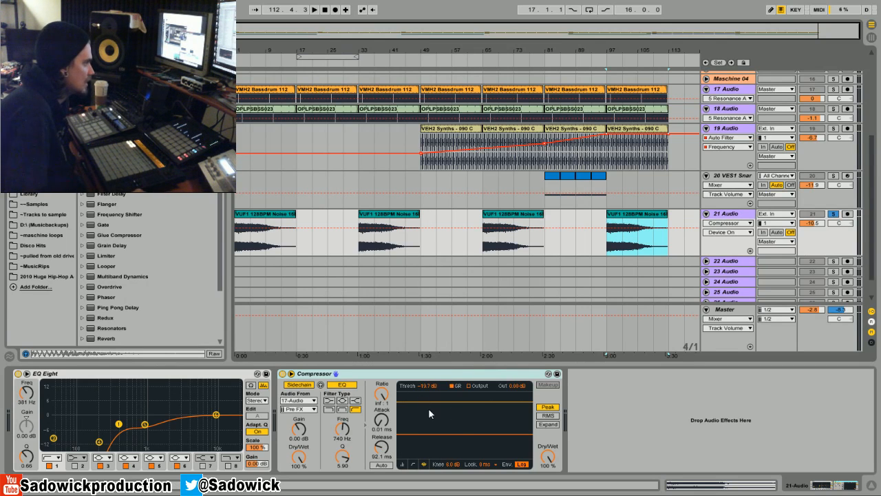
{"action": "key", "text": "space"}
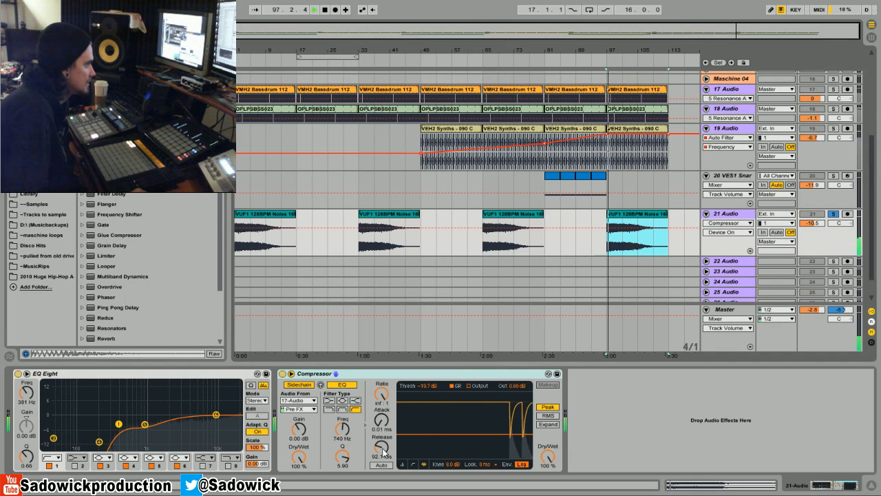
{"action": "left_click", "coordinate": [381, 449]}
{"action": "left_click_drag", "start_coordinate": [382, 447], "coordinate": [381, 458]}
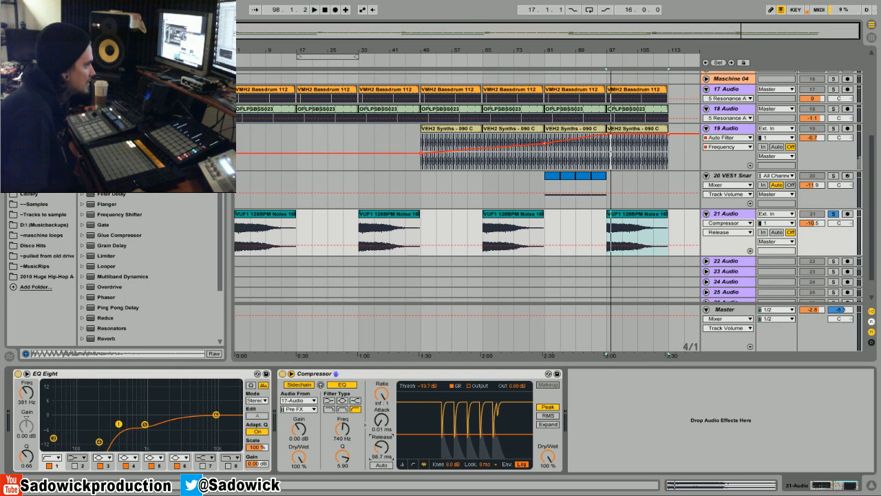
{"action": "left_click_drag", "start_coordinate": [382, 453], "coordinate": [381, 436]}
{"action": "key", "text": "space"}
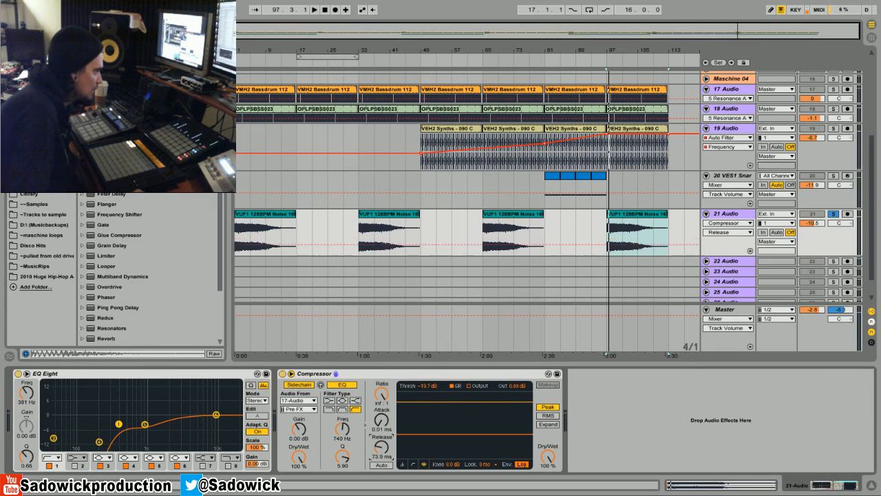
- Audition a Compressor release of 92.1 ms for comparison and return the release to 72.9 ms
{"action": "key", "text": "space"}
{"action": "left_click_drag", "start_coordinate": [382, 447], "coordinate": [381, 441]}
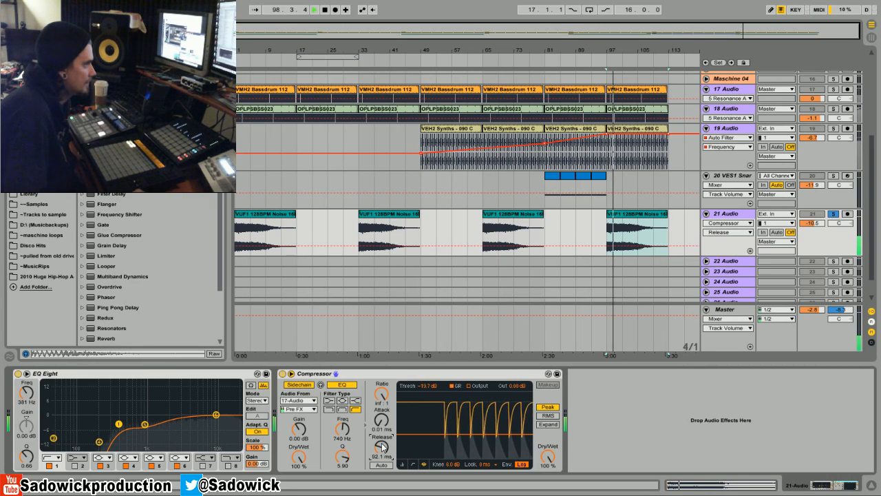
{"action": "left_click_drag", "start_coordinate": [383, 447], "coordinate": [383, 455]}
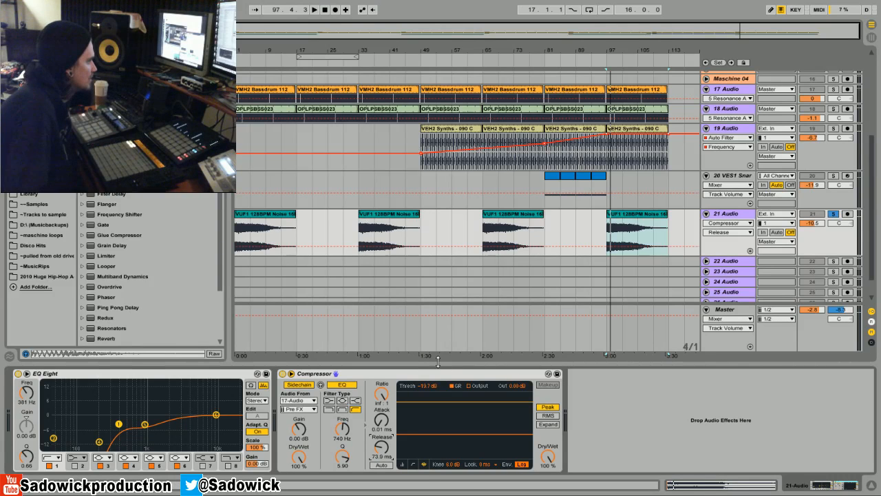
{"action": "left_click", "coordinate": [408, 375]}
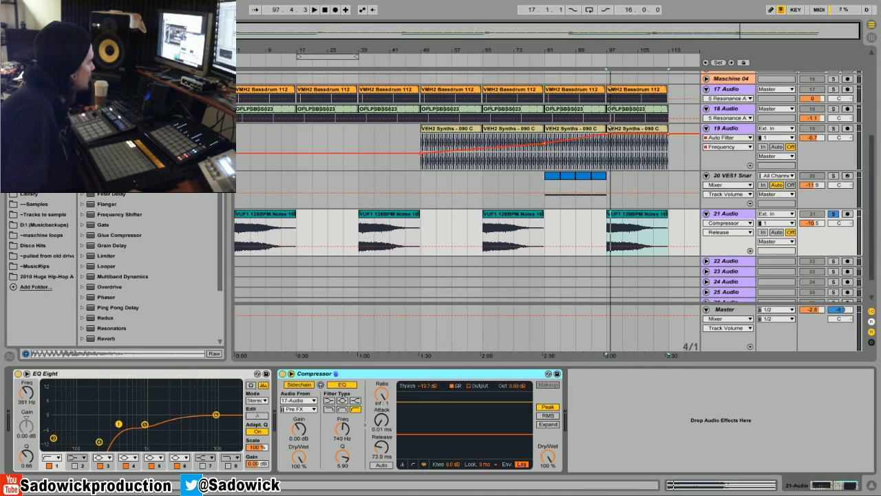